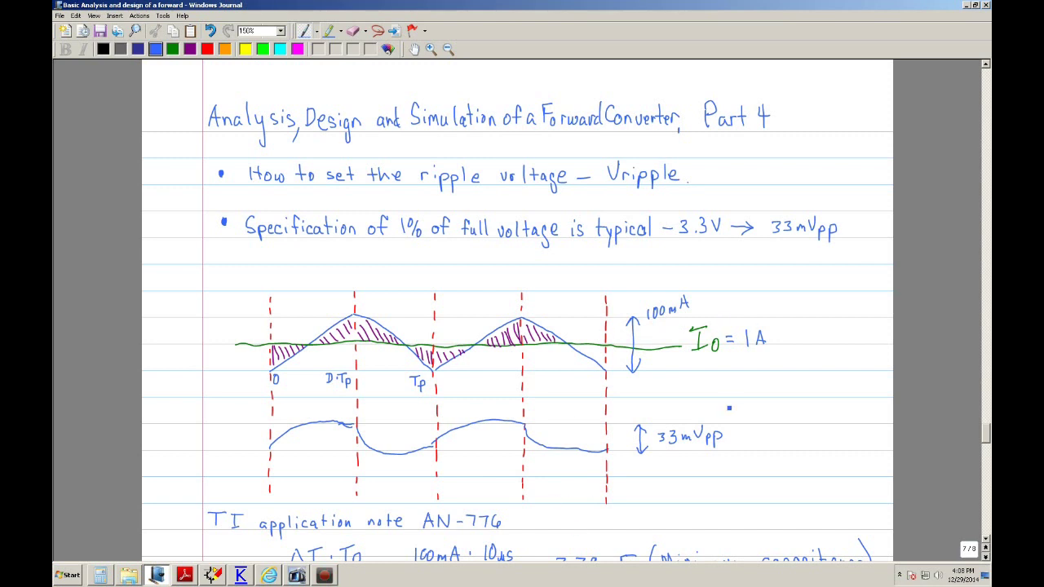
- Page back from page 7/8 to the Part 3 title page on CCM and DCM
left_click(986, 233)
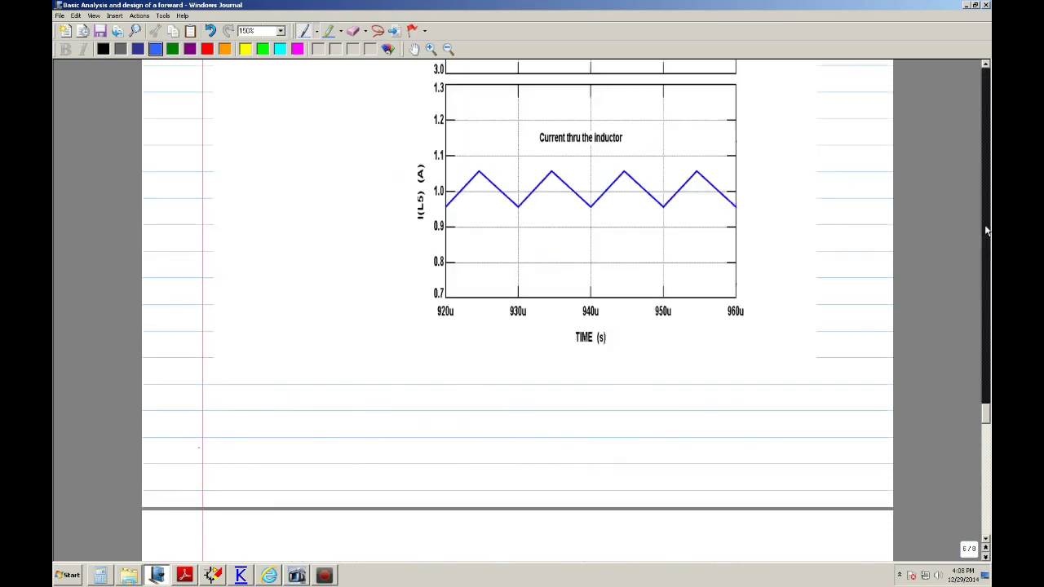
left_click(986, 232)
left_click(985, 233)
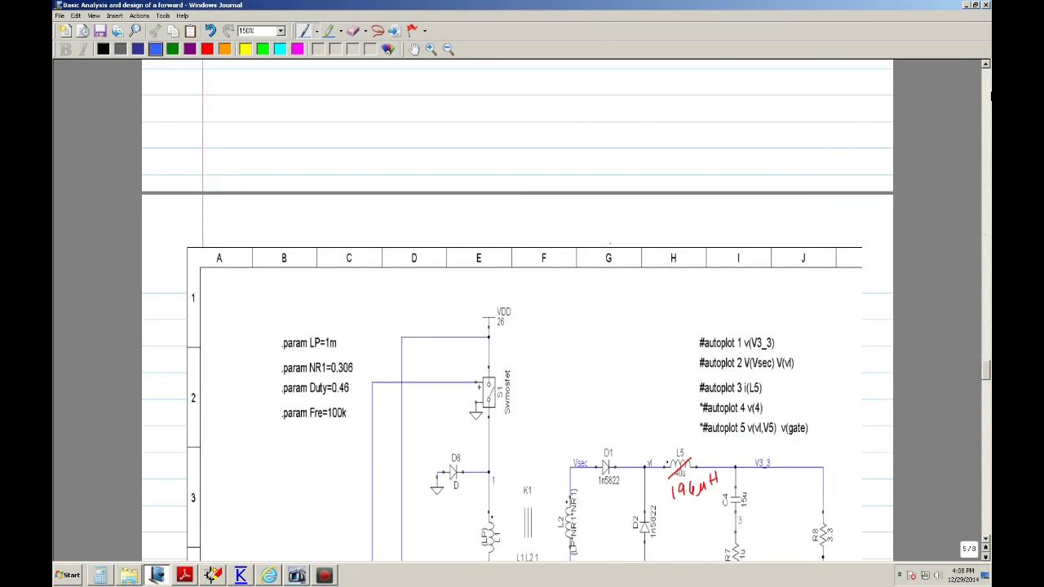
left_click(987, 96)
left_click(987, 96)
left_click(988, 96)
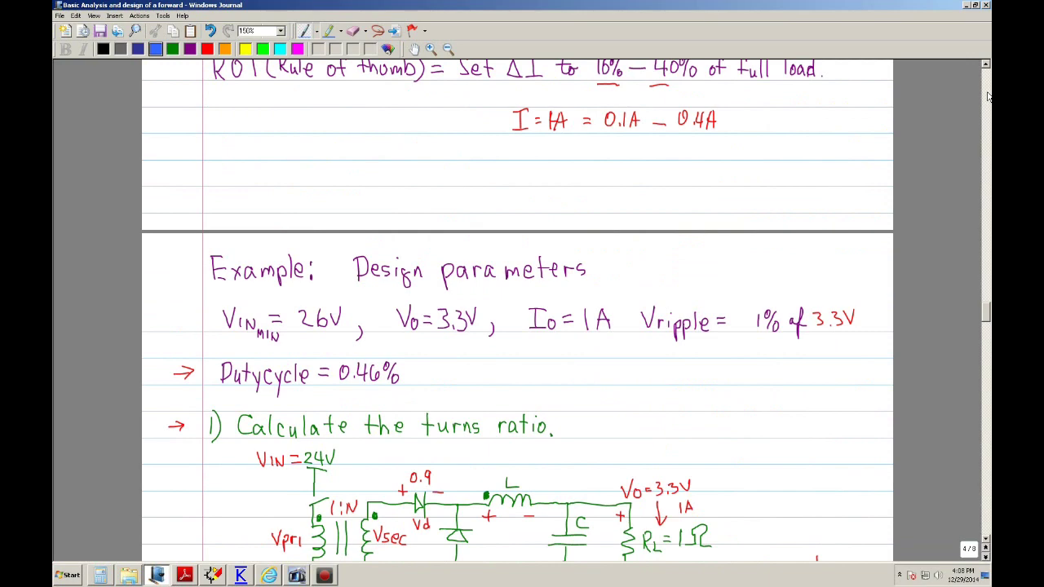
left_click(987, 97)
left_click(988, 96)
left_click(987, 96)
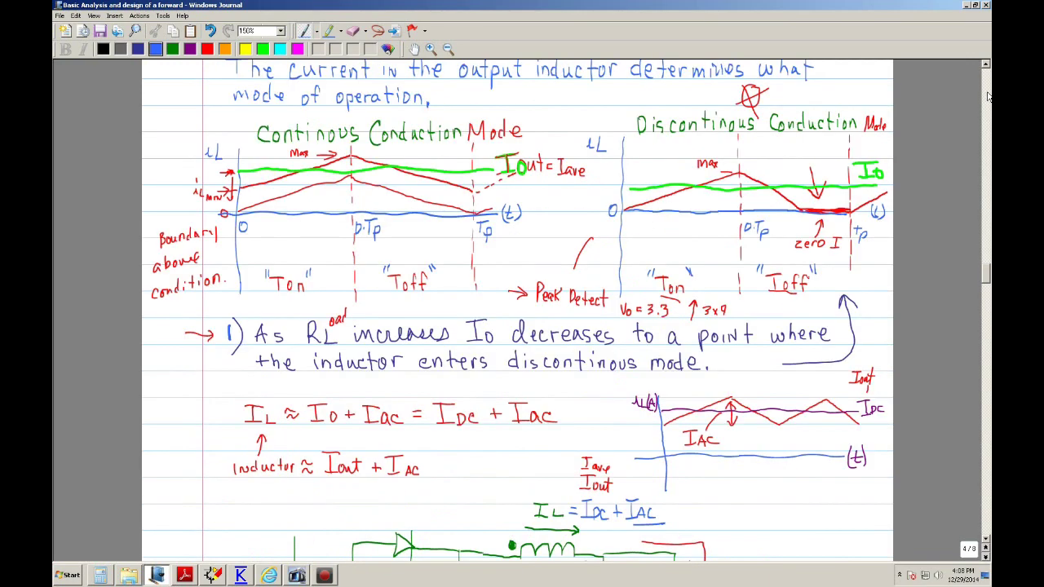
left_click(987, 96)
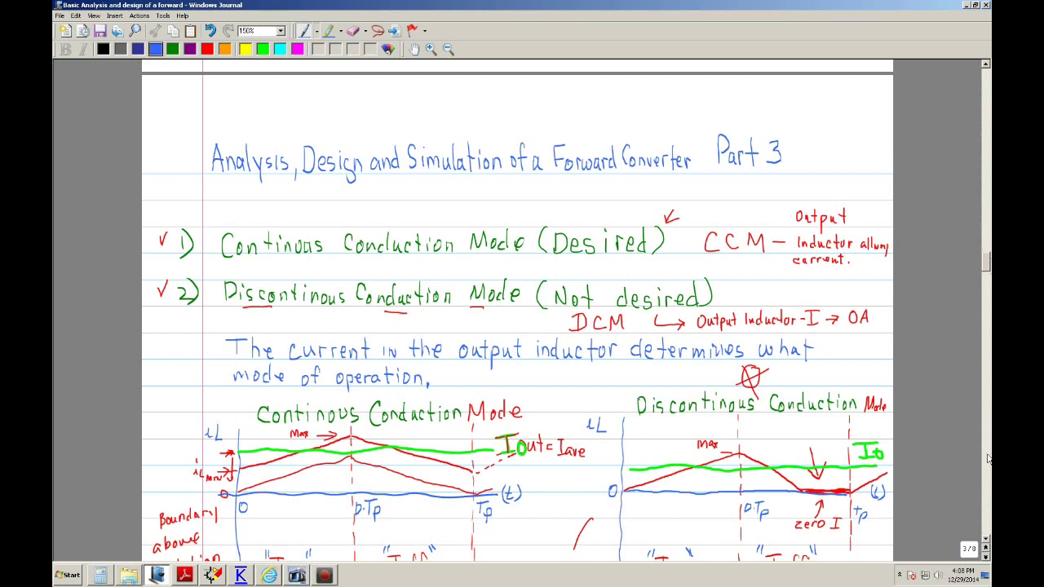
- Scroll down to the CCM/DCM graphs and the 'As RL increases' note
left_click(987, 542)
scroll(987, 543, "down", 4)
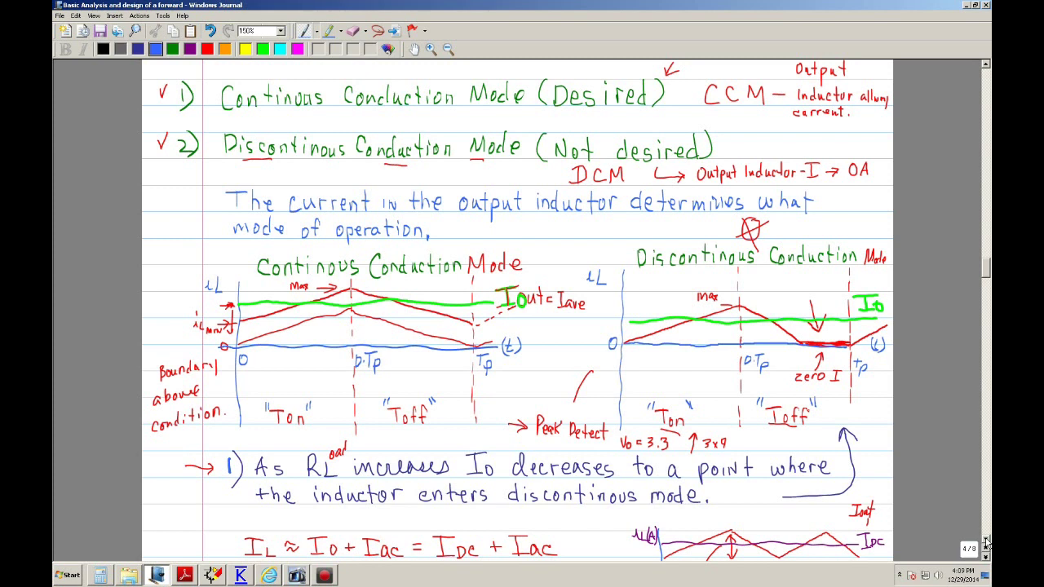
- Scroll to the output filter circuit with ESR and IAC = ΔI ripple note, marking a dot on it
scroll(986, 543, "down", 1)
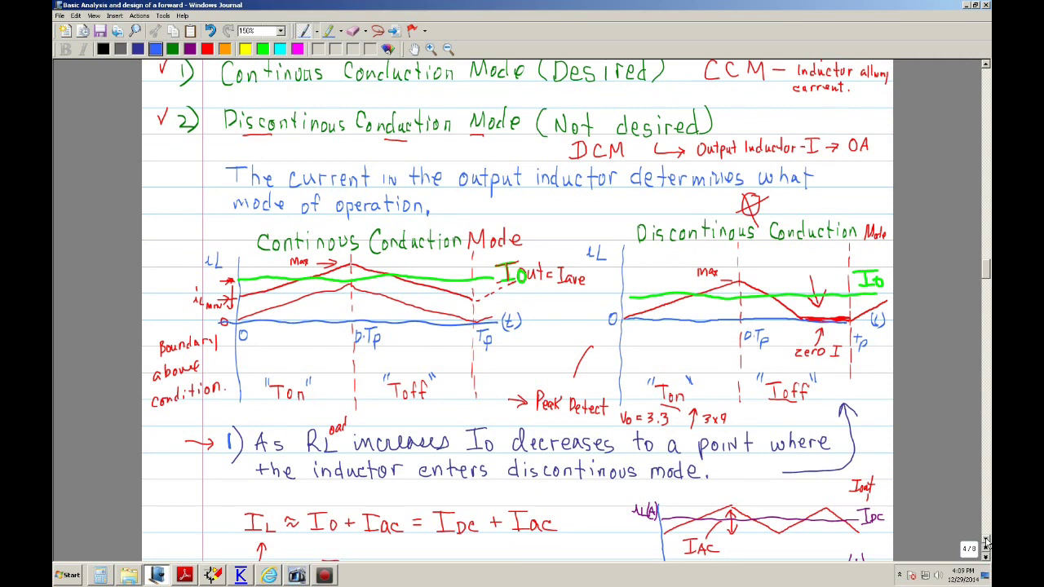
scroll(986, 543, "down", 11)
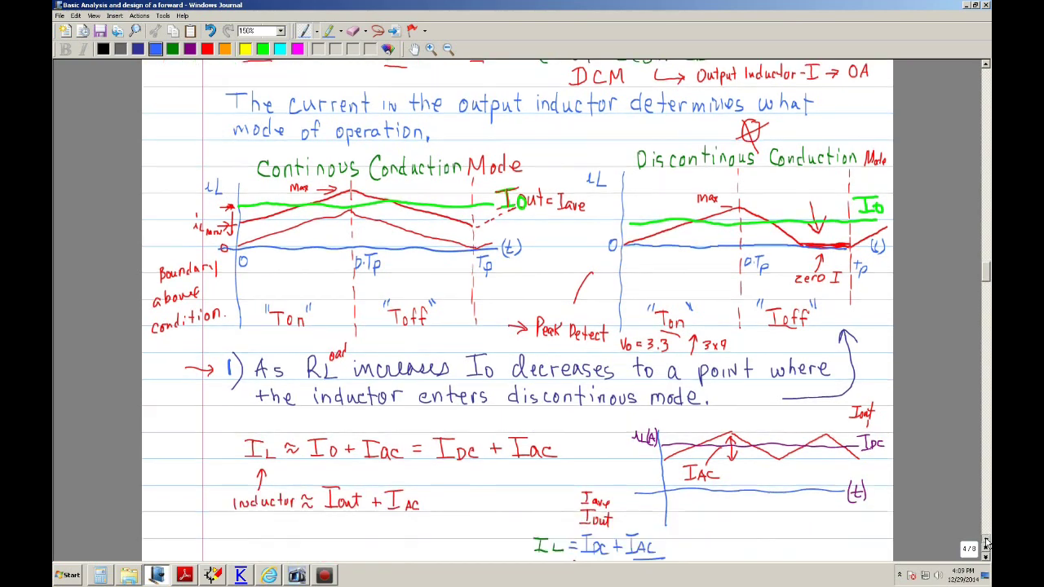
scroll(987, 543, "down", 2)
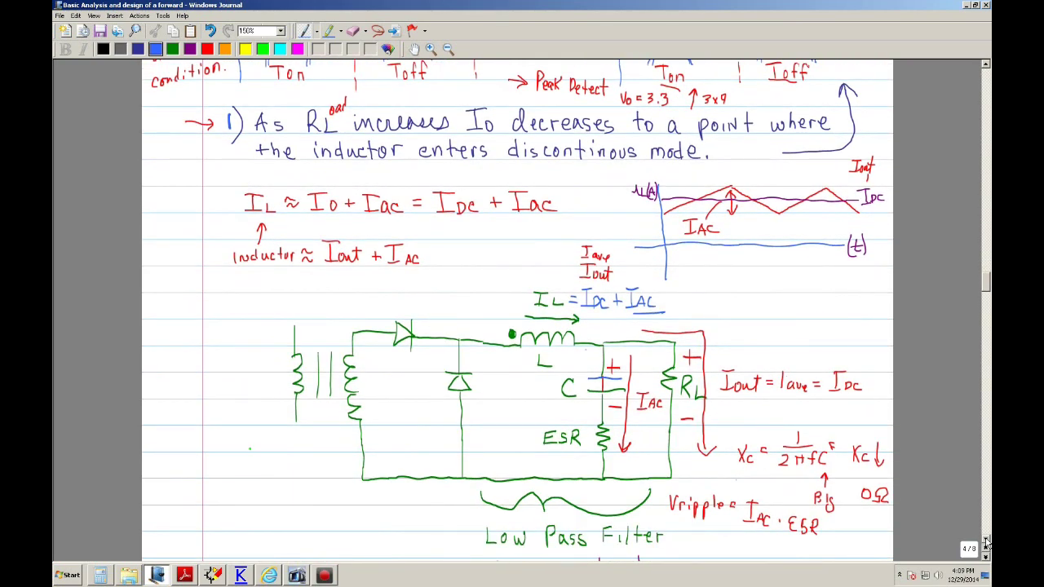
scroll(987, 542, "down", 1)
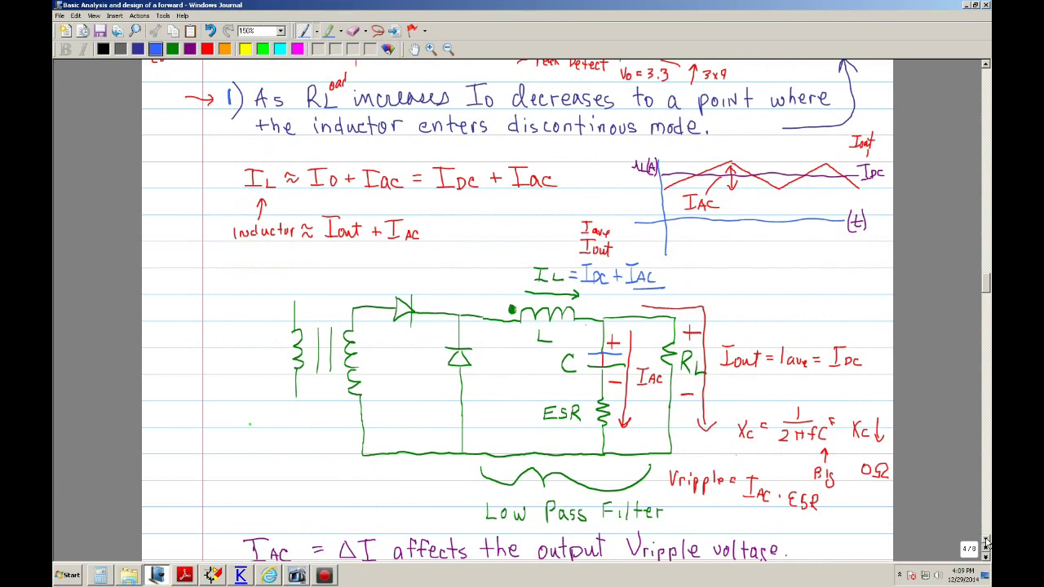
scroll(986, 543, "down", 1)
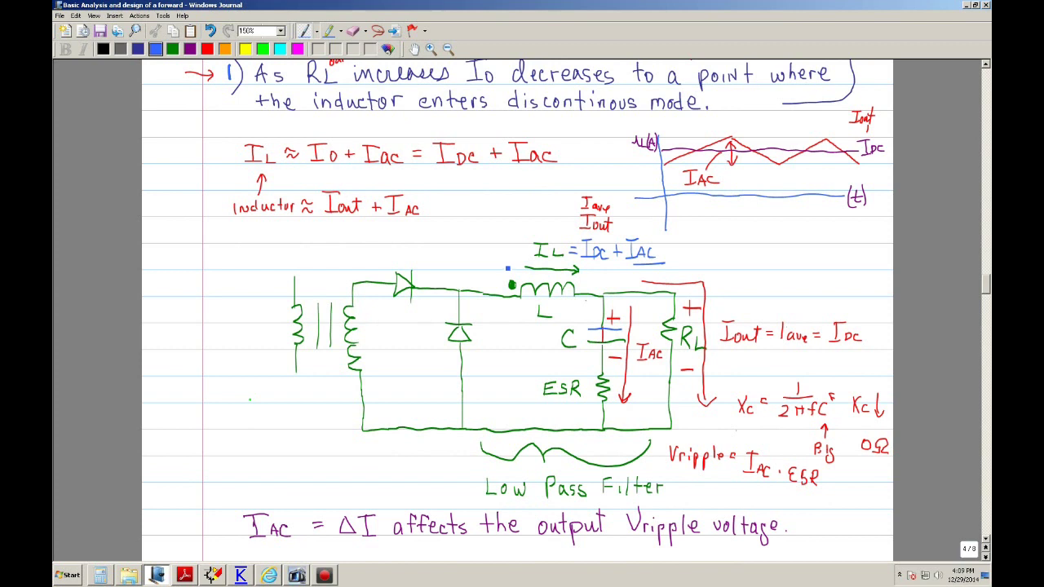
left_click(590, 254)
- Scroll through the design example and 197 µH inductor calculation to the page 5/8 schematic
scroll(618, 357, "down", 5)
scroll(518, 310, "down", 17)
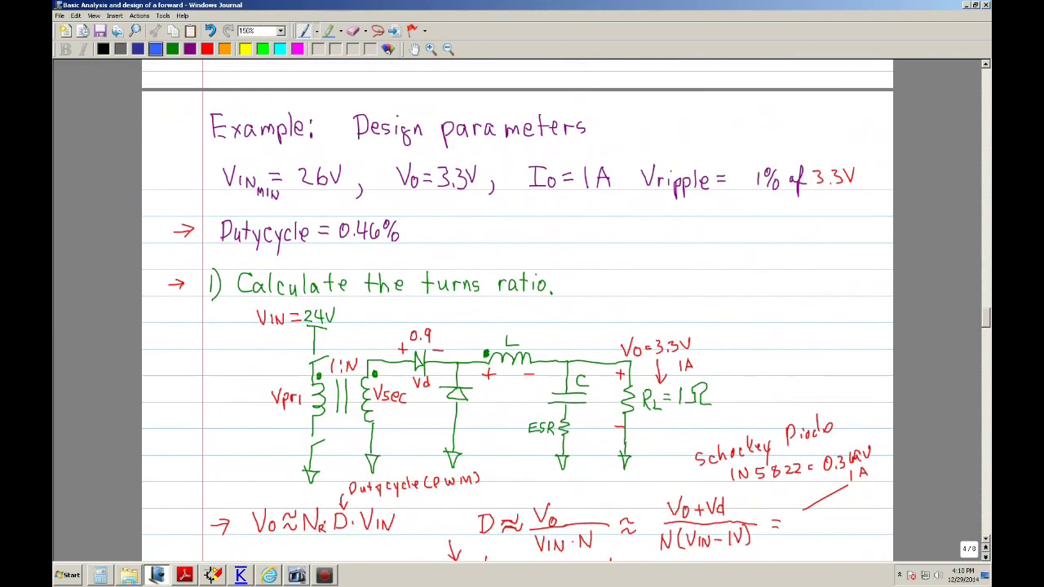
scroll(518, 310, "down", 7)
scroll(518, 310, "up", 3)
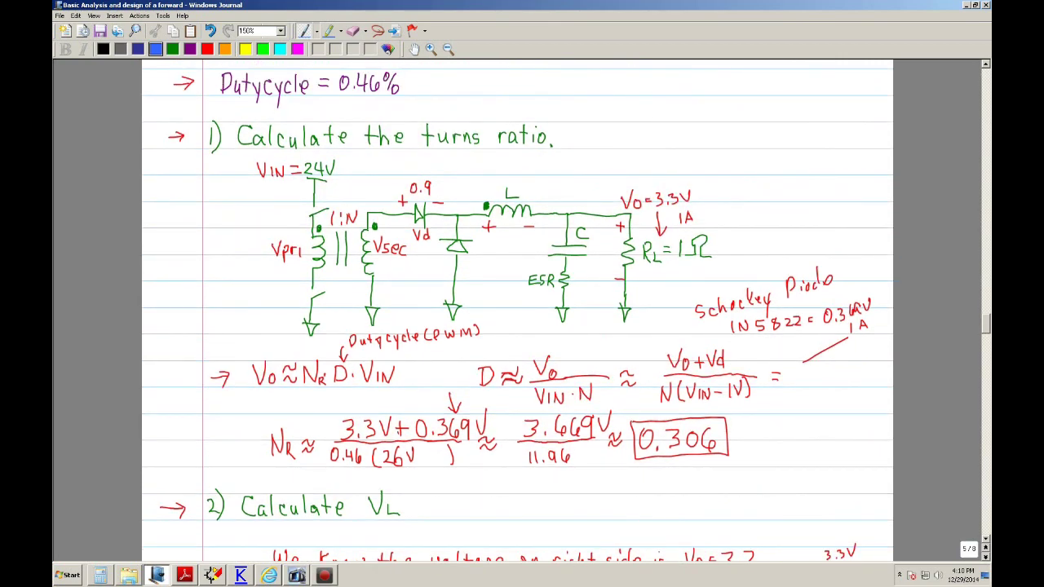
scroll(518, 310, "down", 7)
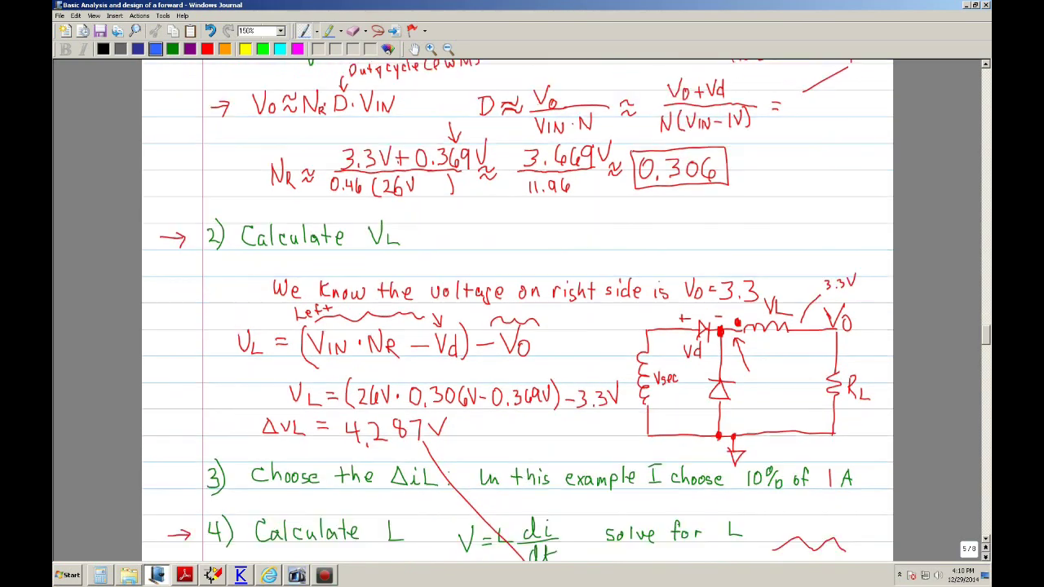
scroll(518, 310, "down", 5)
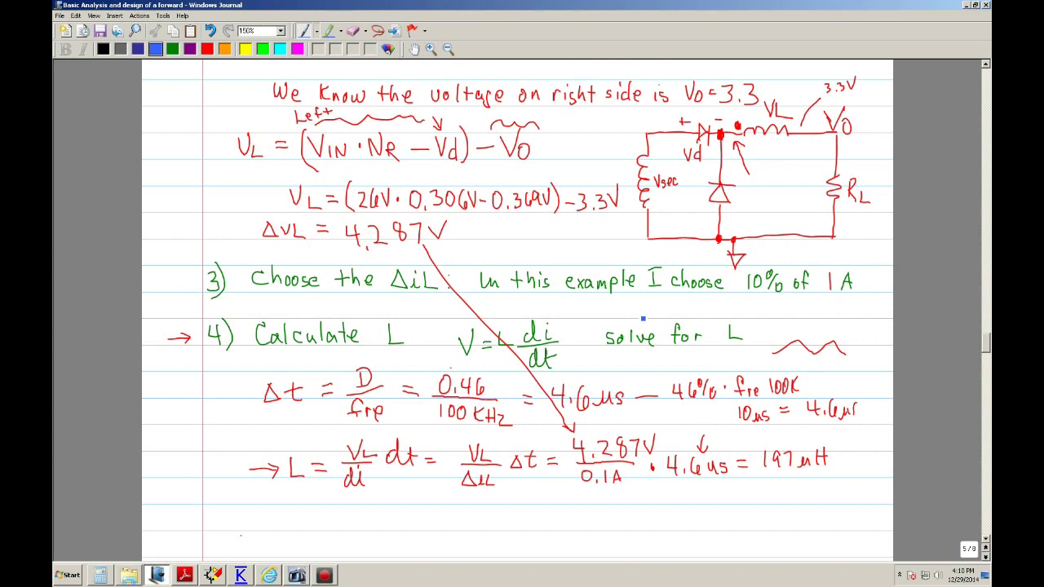
scroll(643, 319, "down", 3)
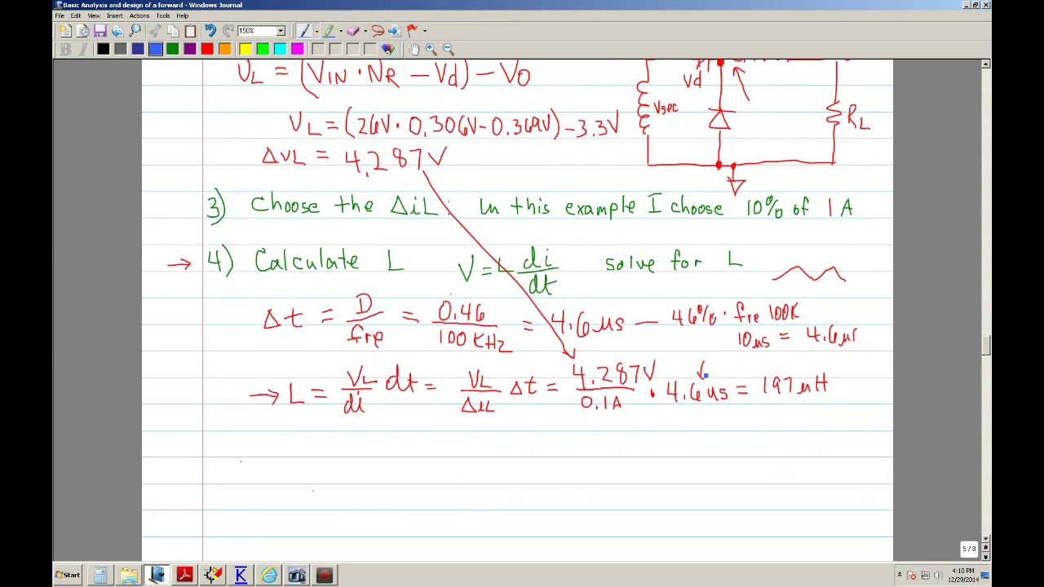
scroll(781, 396, "down", 8)
scroll(518, 310, "down", 15)
scroll(518, 310, "down", 2)
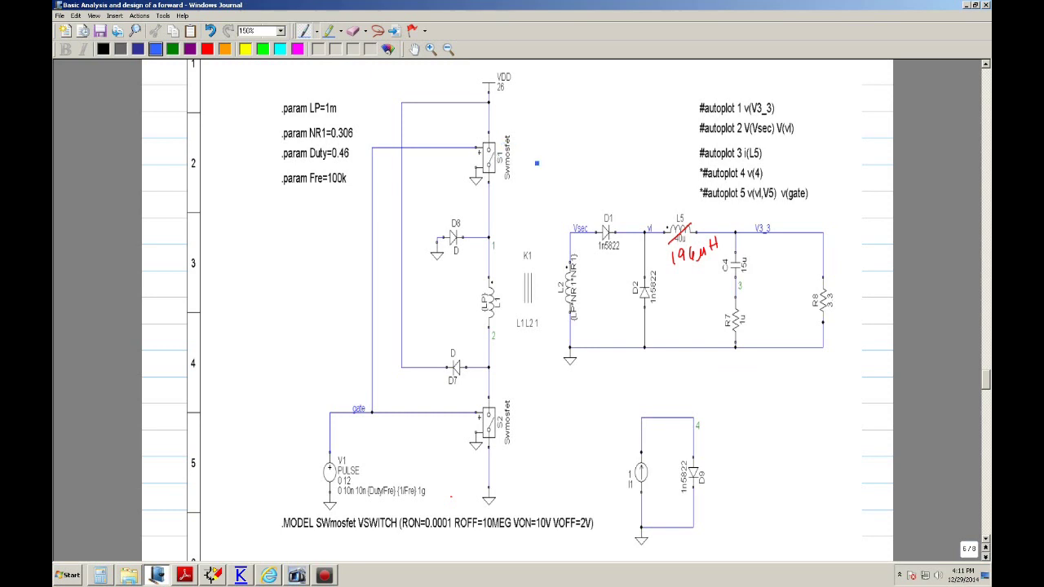
- Scroll past the simulation plot printouts to the Part 4 page specifying 33 mVpp ripple
scroll(536, 166, "down", 2)
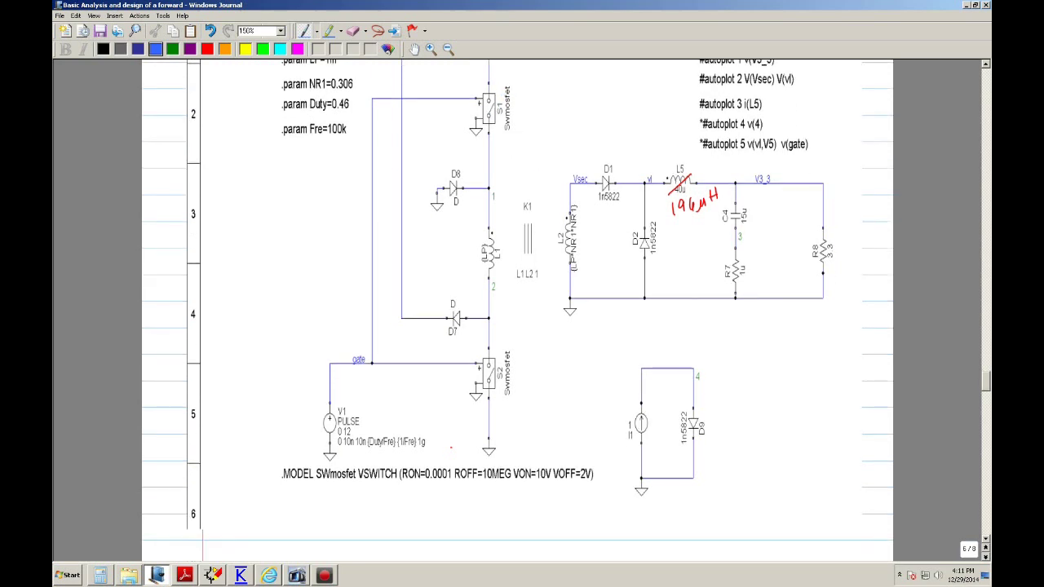
scroll(536, 310, "down", 10)
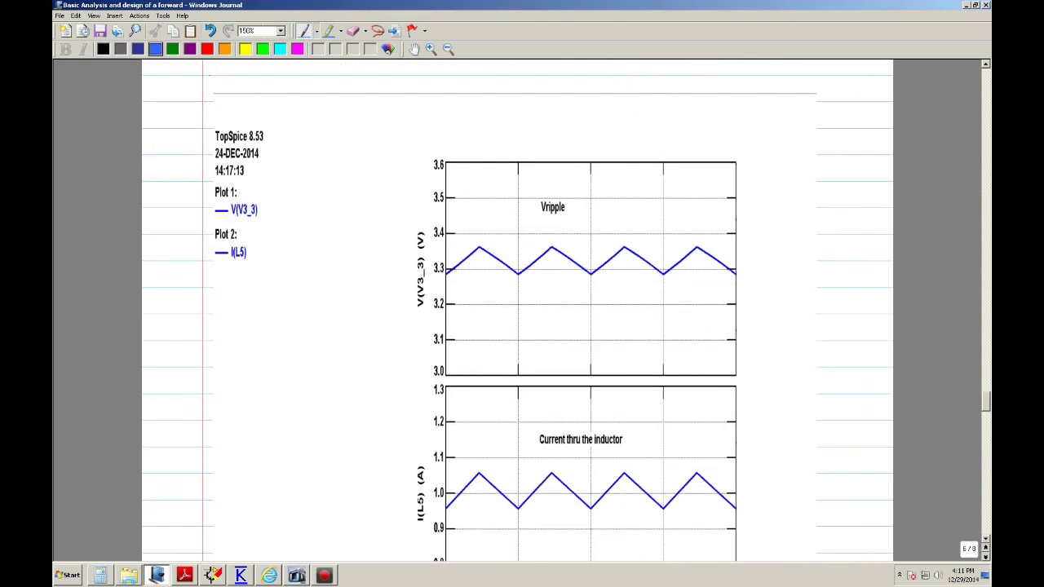
scroll(536, 310, "down", 2)
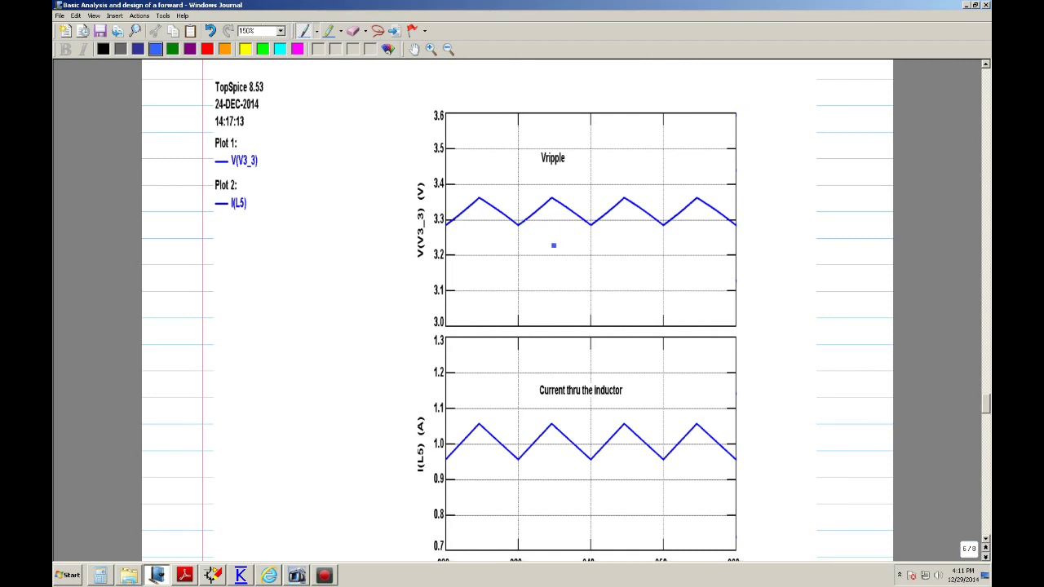
scroll(552, 242, "down", 3)
scroll(556, 381, "down", 15)
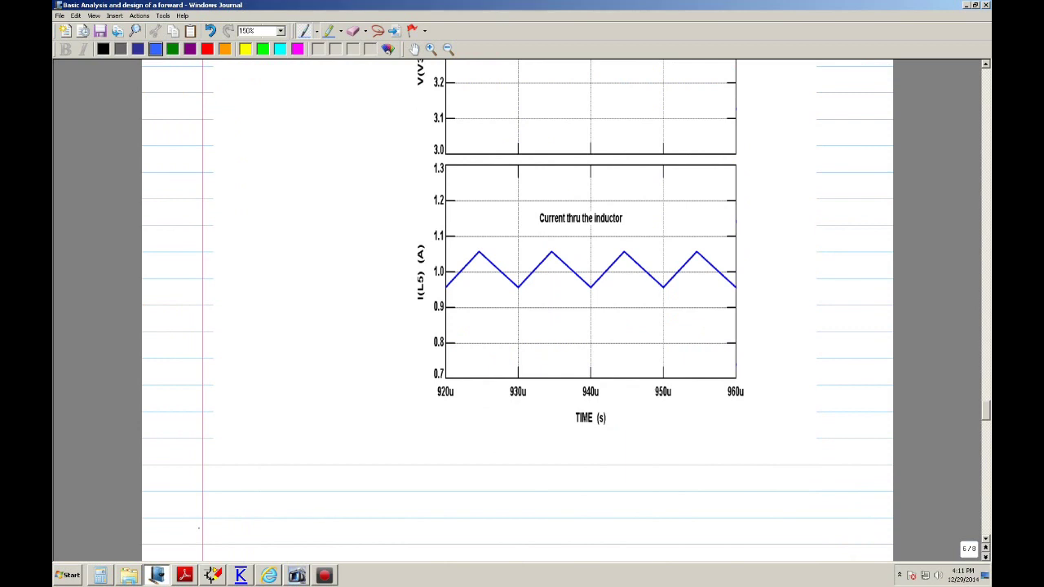
scroll(518, 327, "down", 4)
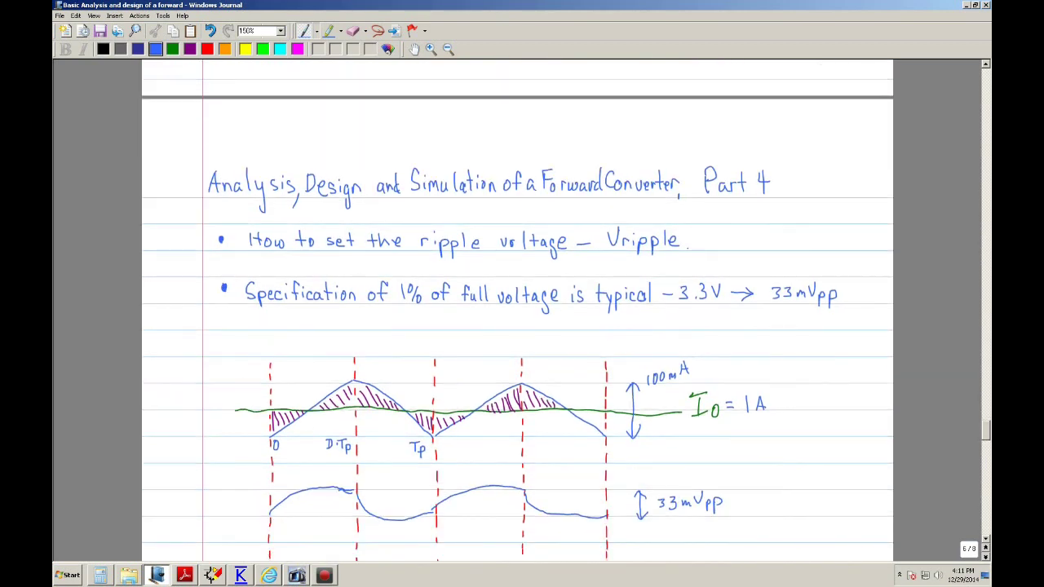
- Switch from the notes to the TopSpice Schematic window with the forward converter circuit
scroll(552, 373, "down", 1)
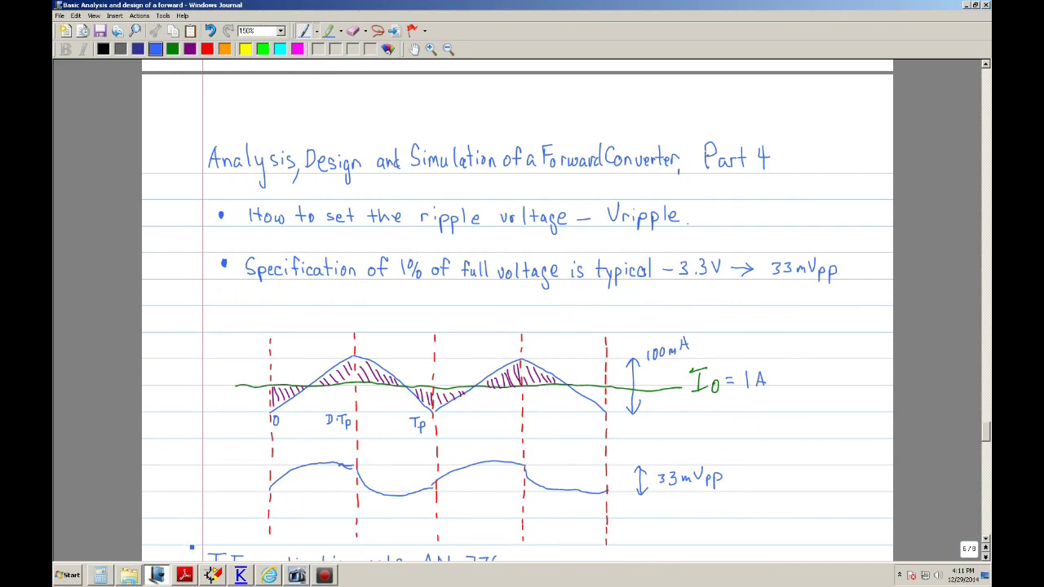
left_click(213, 575)
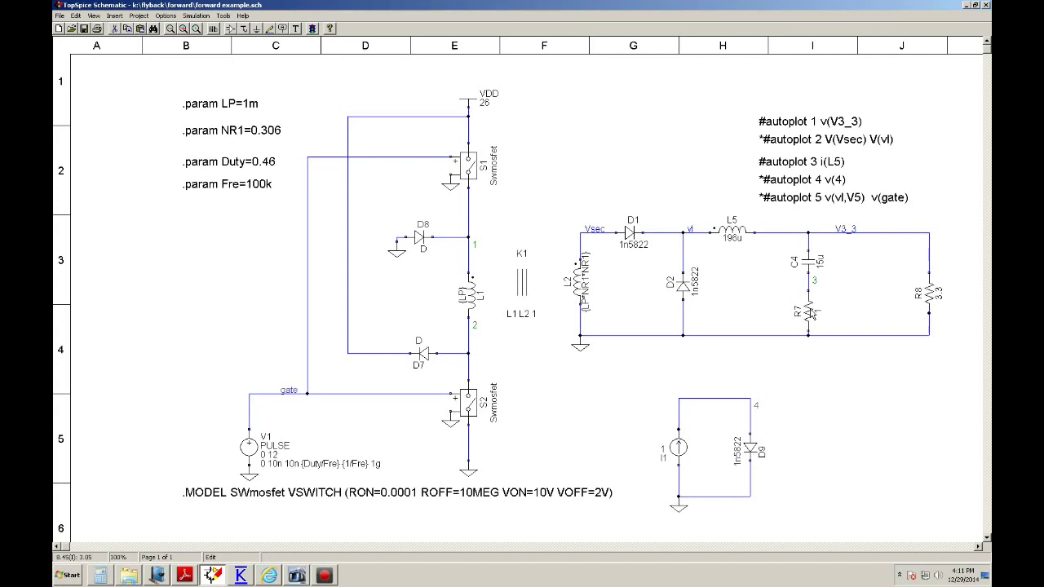
- Run the transient simulation, pause it near 0.98 ms, and plot the partial results
left_click(313, 30)
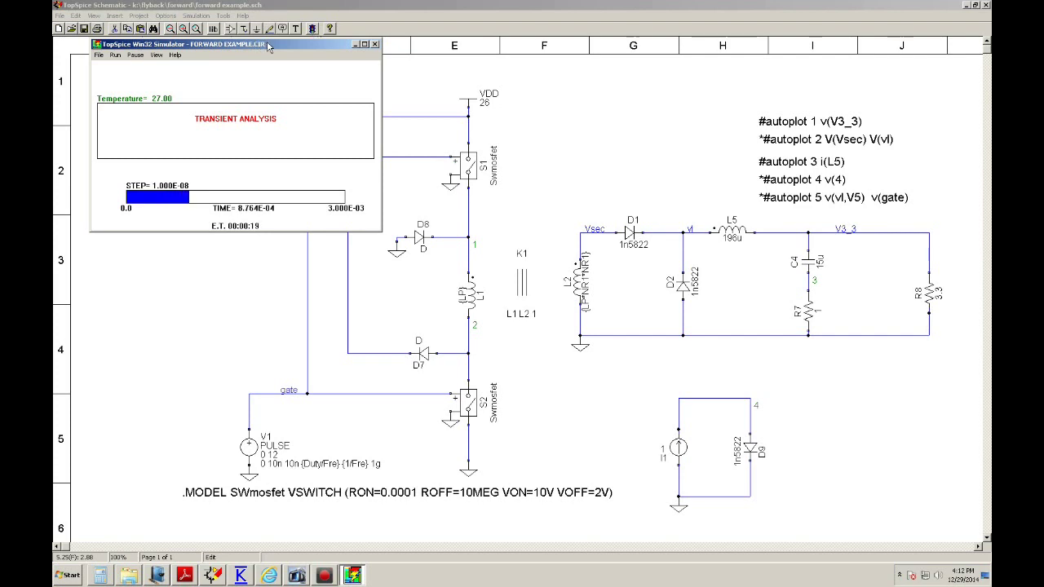
left_click(135, 55)
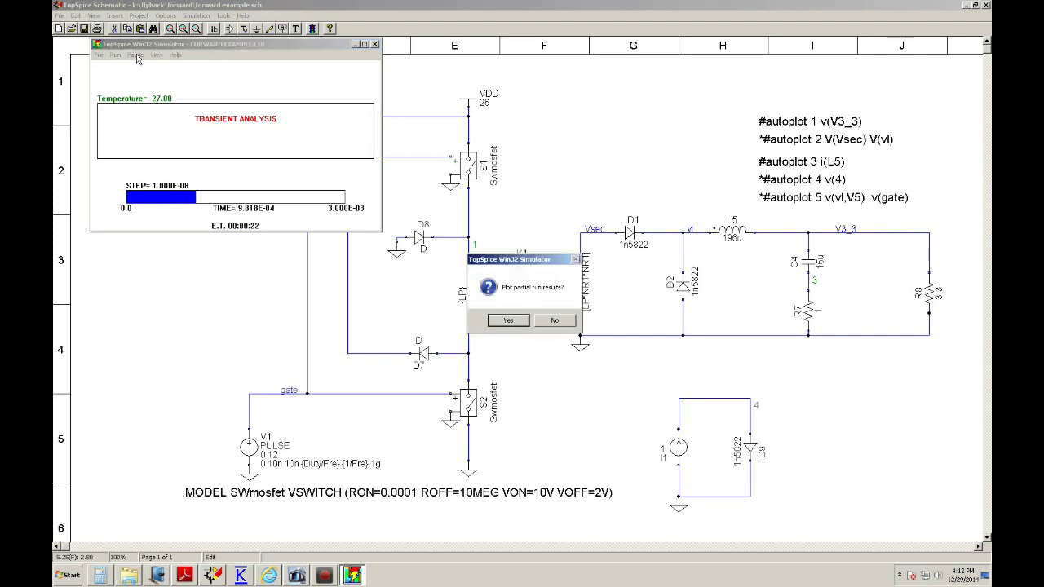
left_click(508, 322)
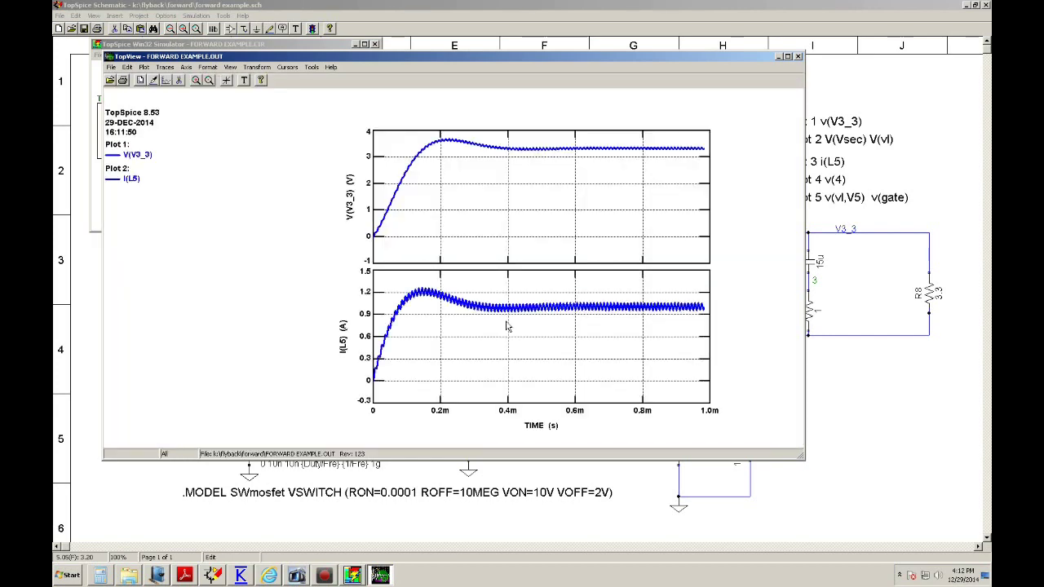
- Maximize the TopView window and zoom both plots into the 760u–840u span
left_click(788, 57)
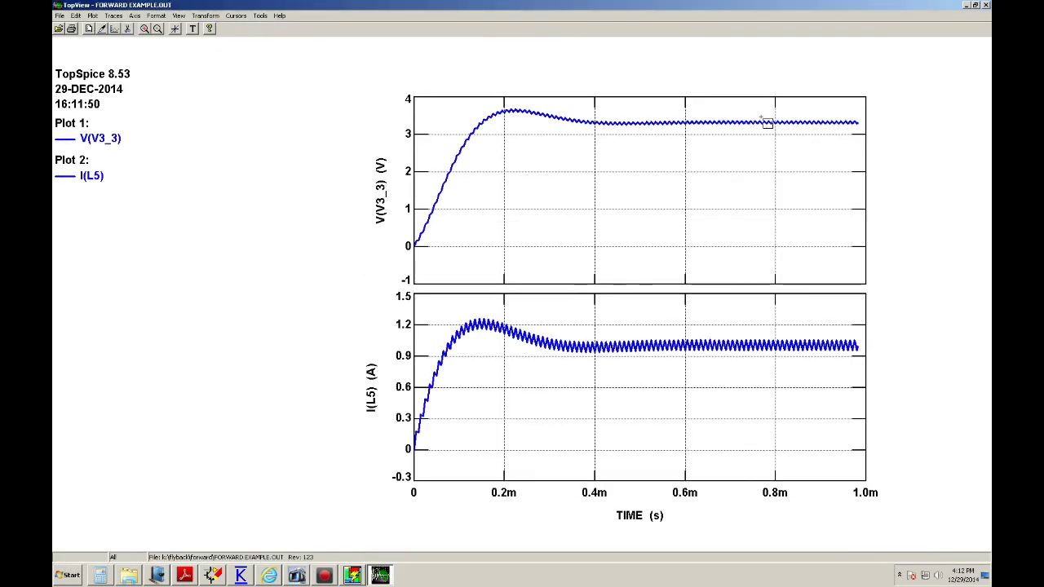
left_click_drag(778, 129, 787, 132)
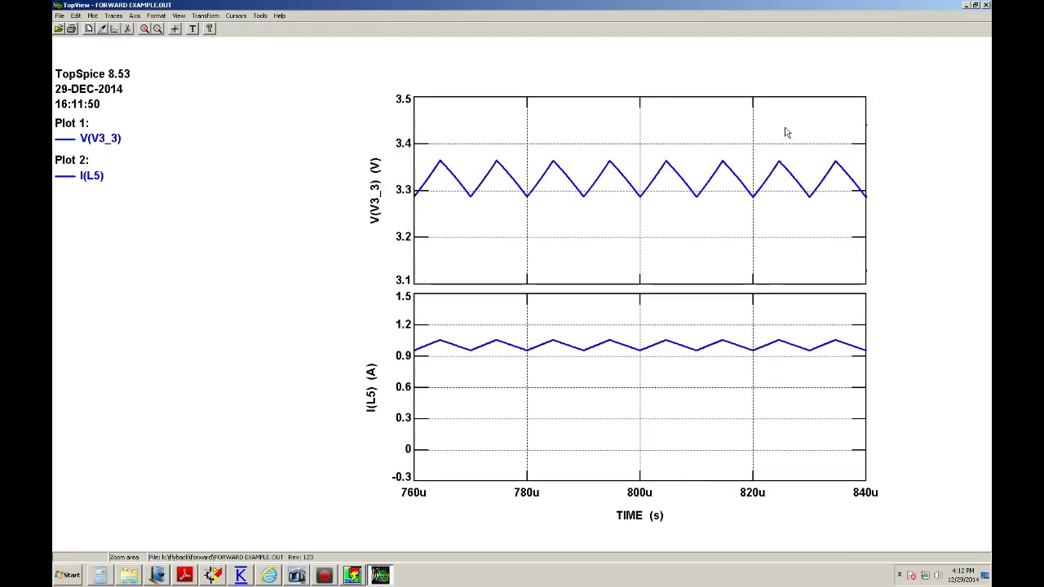
left_click(236, 15)
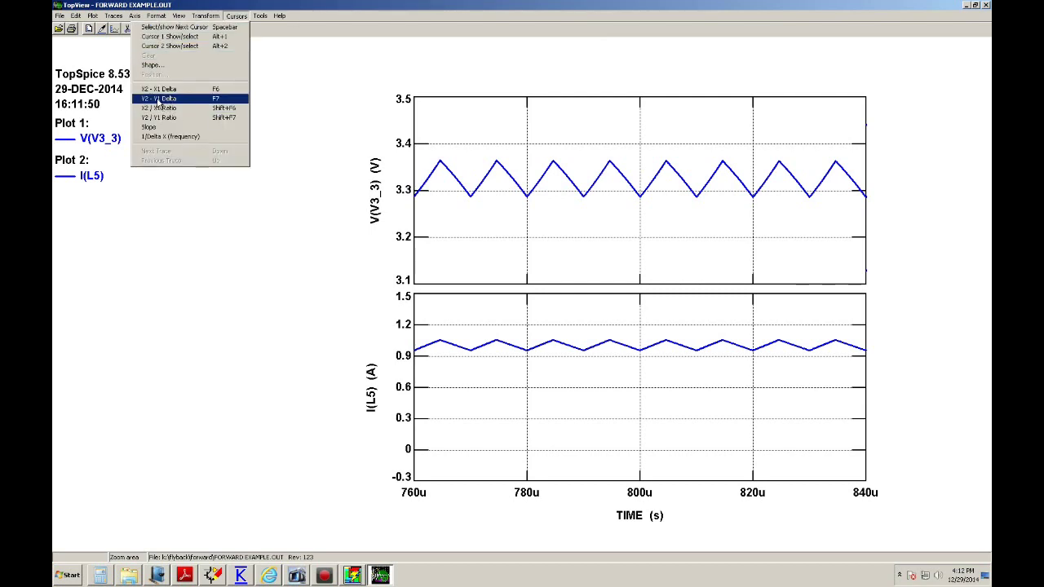
- Measure the V(V3_3) ripple with Y2 - Y1 delta cursors on a trough and the next peak
left_click(160, 99)
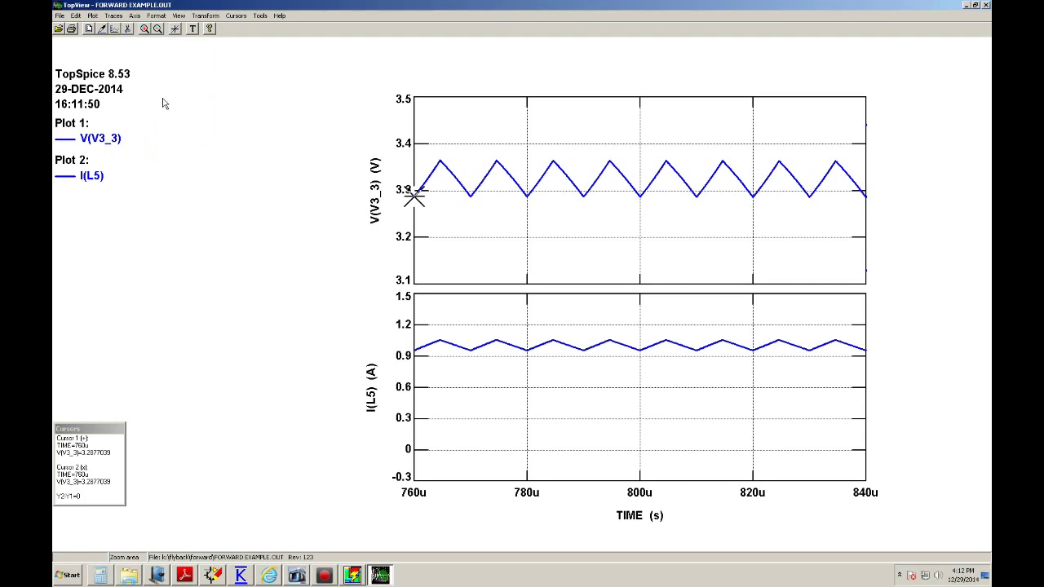
right_click(584, 203)
left_click_drag(602, 190, 612, 184)
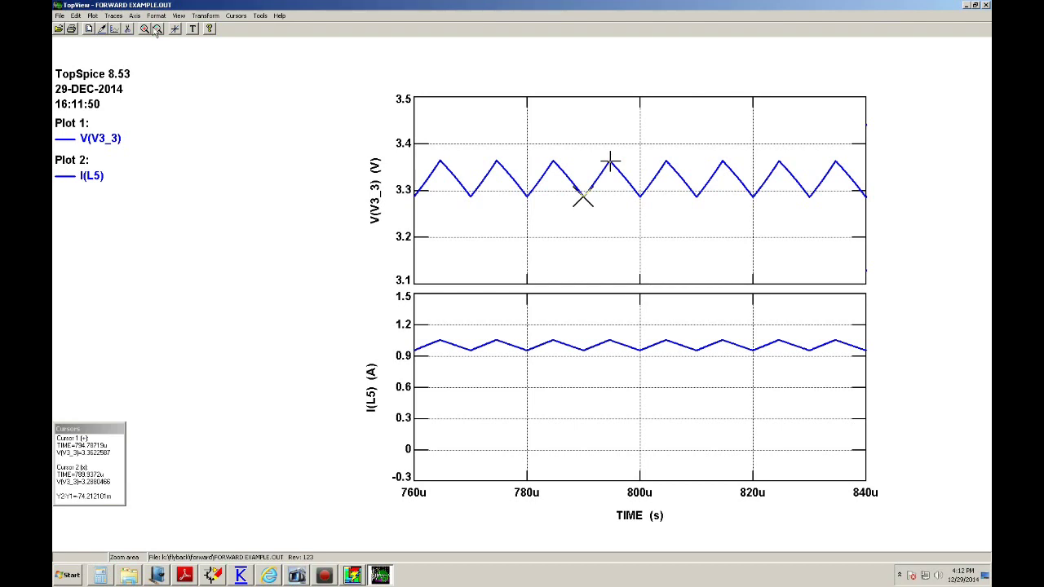
- Add a '74.2m' text label to the upper voltage plot
left_click(191, 30)
left_click(672, 222)
type("74")
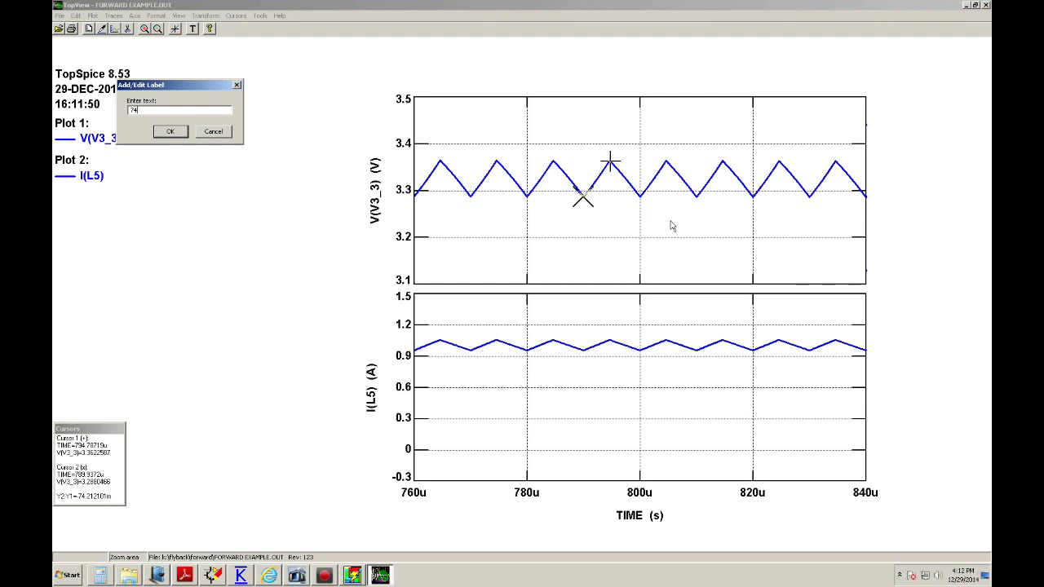
type(".2mV")
key("Return")
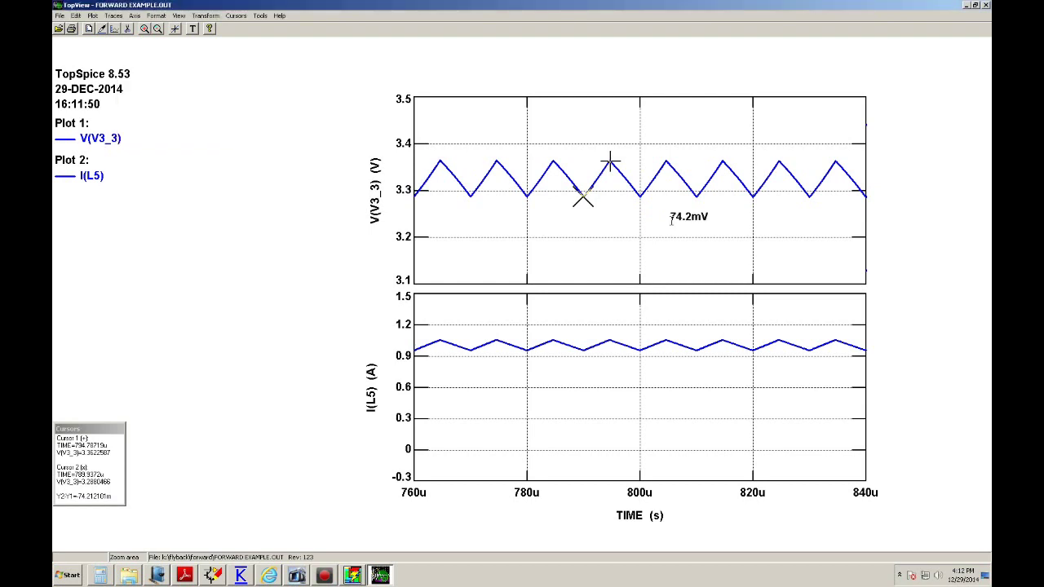